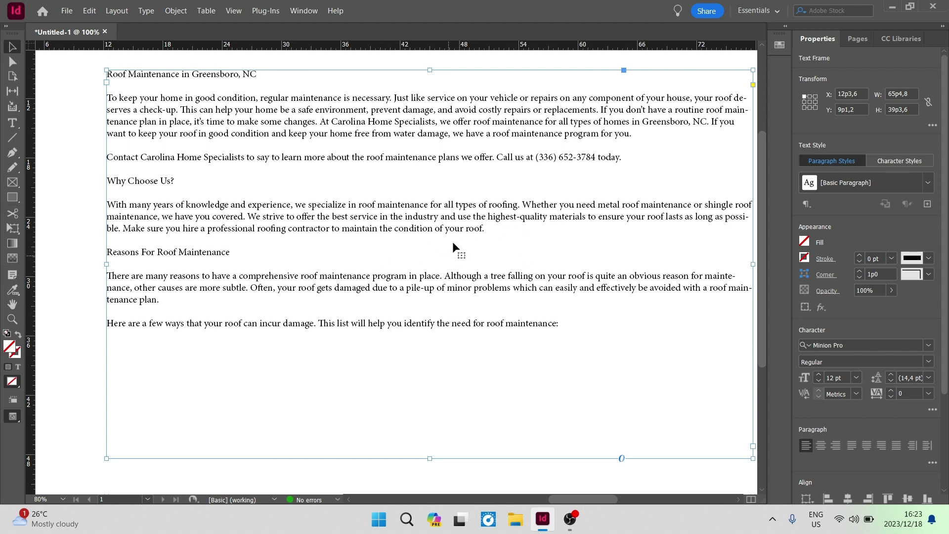
# Step: Place the text caret right after 'roof.' at the end of the Why Choose Us paragraph
pyautogui.doubleClick(508, 225)
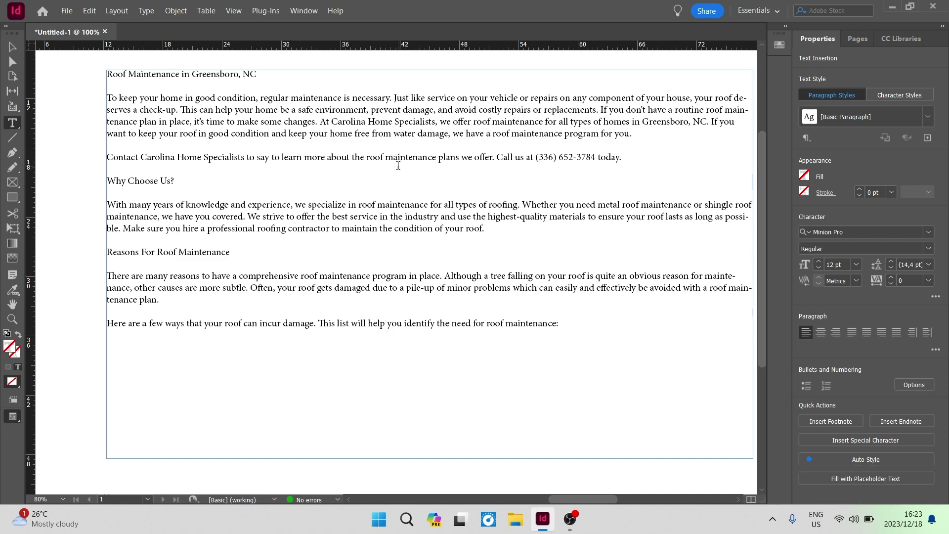
# Step: Insert footnote 1 after 'roof.' and move into its empty entry at the frame's foot
pyautogui.click(146, 10)
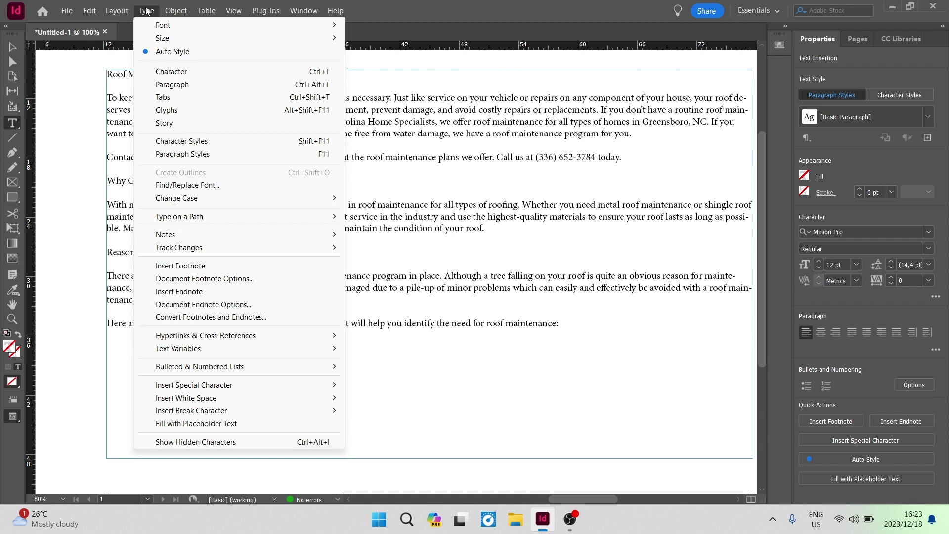
pyautogui.click(216, 267)
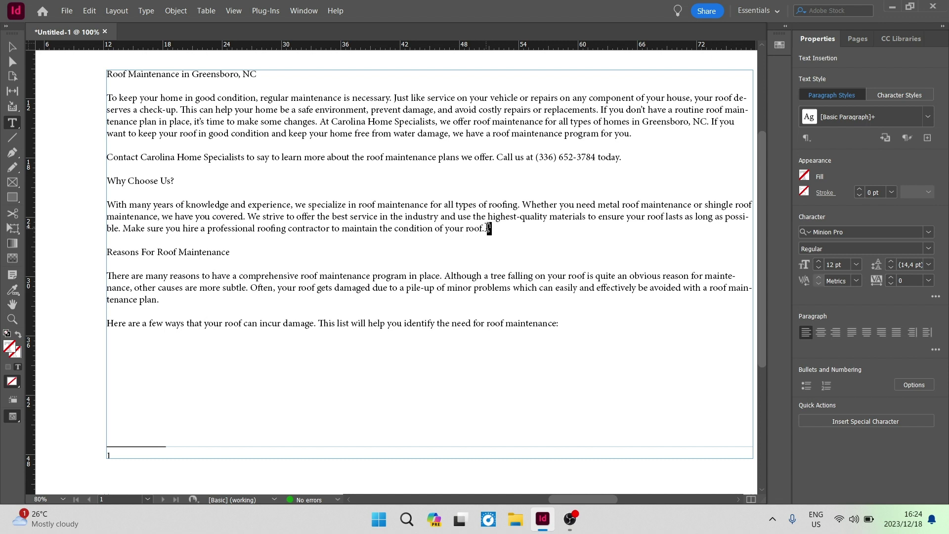
pyautogui.doubleClick(492, 226)
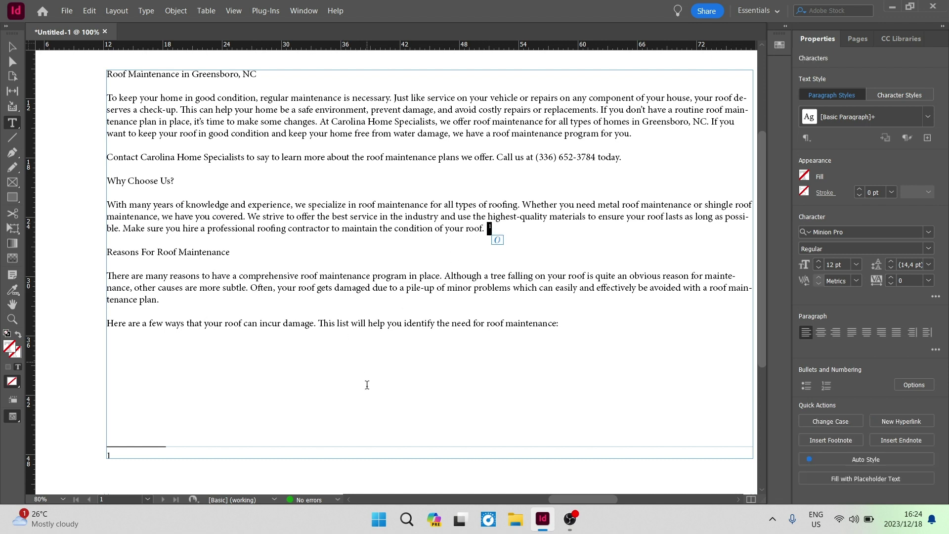
pyautogui.click(358, 453)
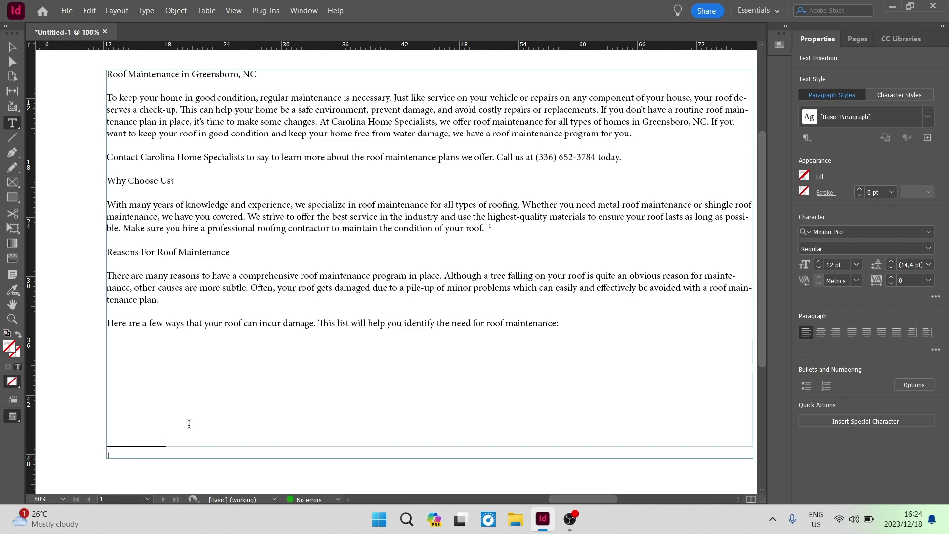
pyautogui.scroll(-3, 192, 414)
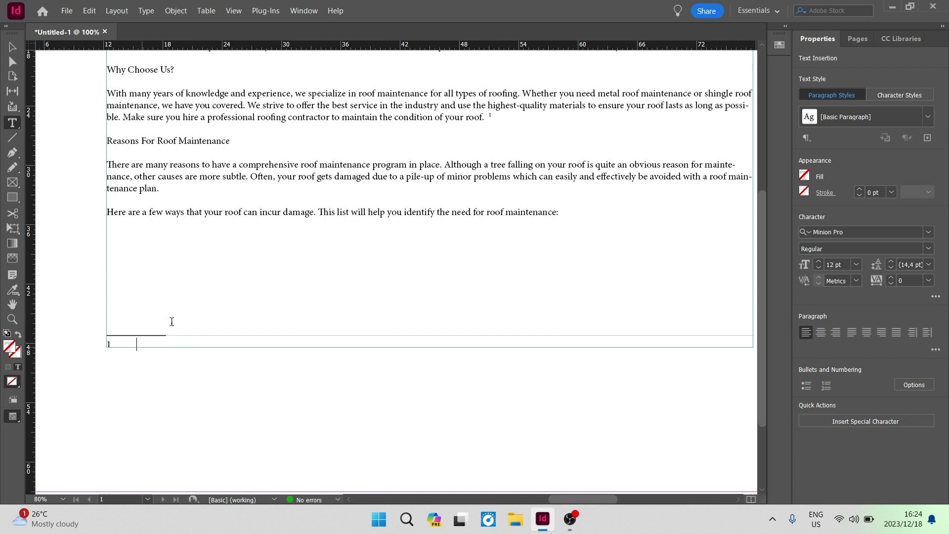
pyautogui.scroll(3, 183, 235)
pyautogui.scroll(1, 186, 233)
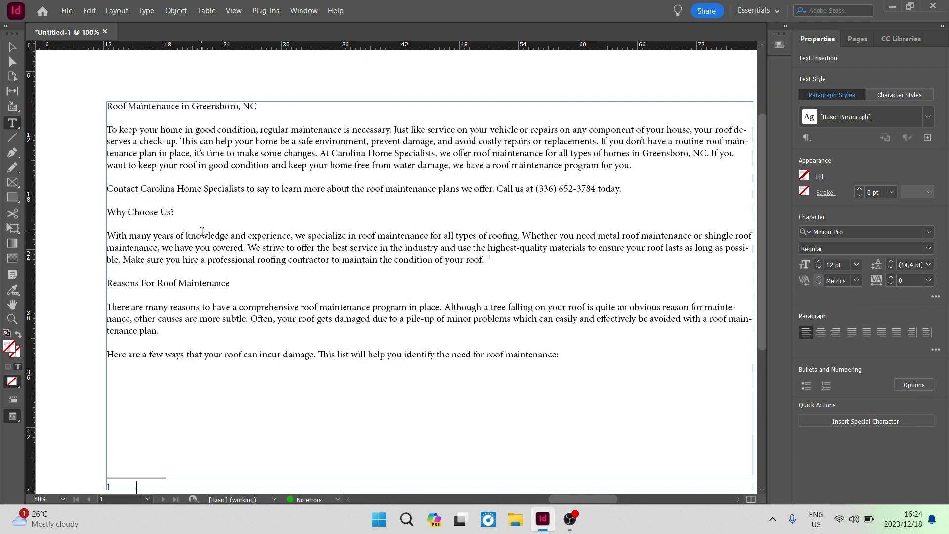
pyautogui.scroll(-1, 230, 222)
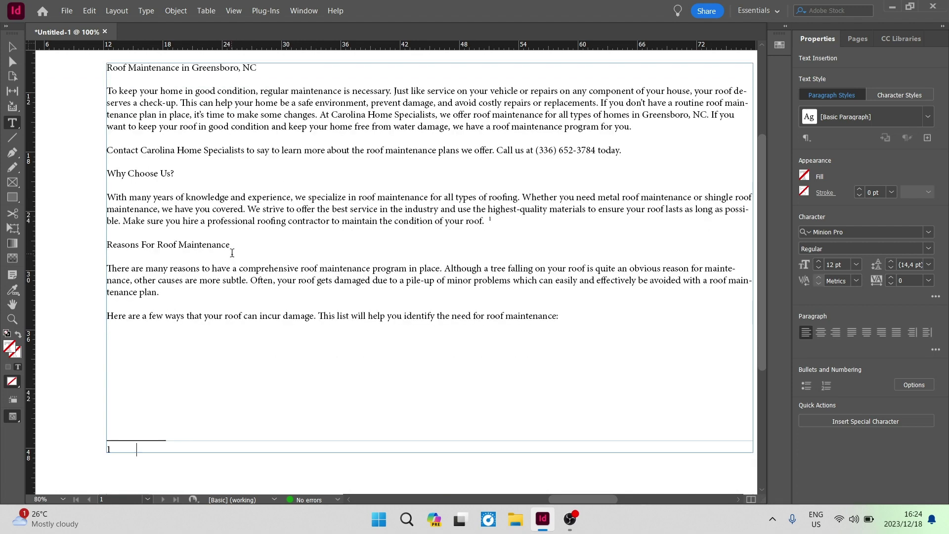
# Step: Insert footnote 2 after 'maintenance plan.', completing entries 'FOOTNOTE GOES HERE' and 'THIS IS A FOOTNOTE'
pyautogui.click(178, 291)
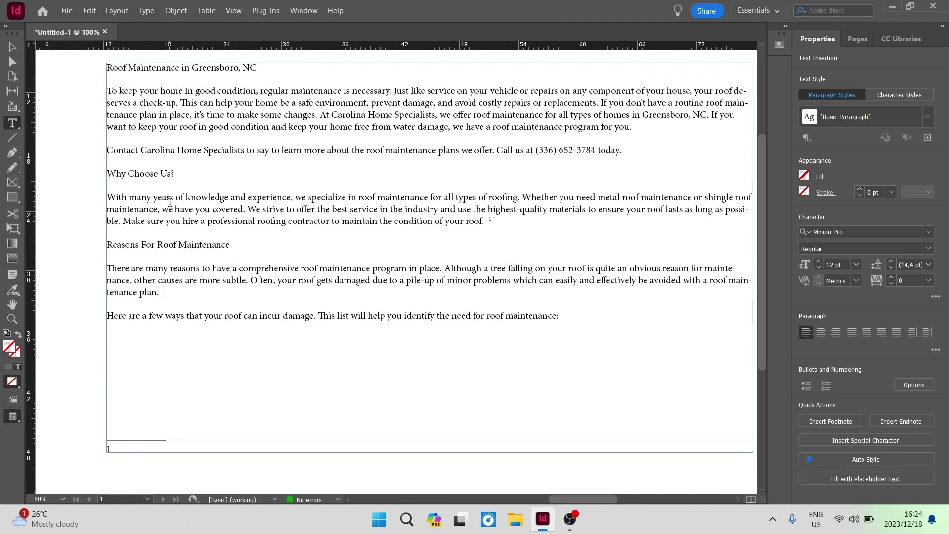
pyautogui.click(146, 12)
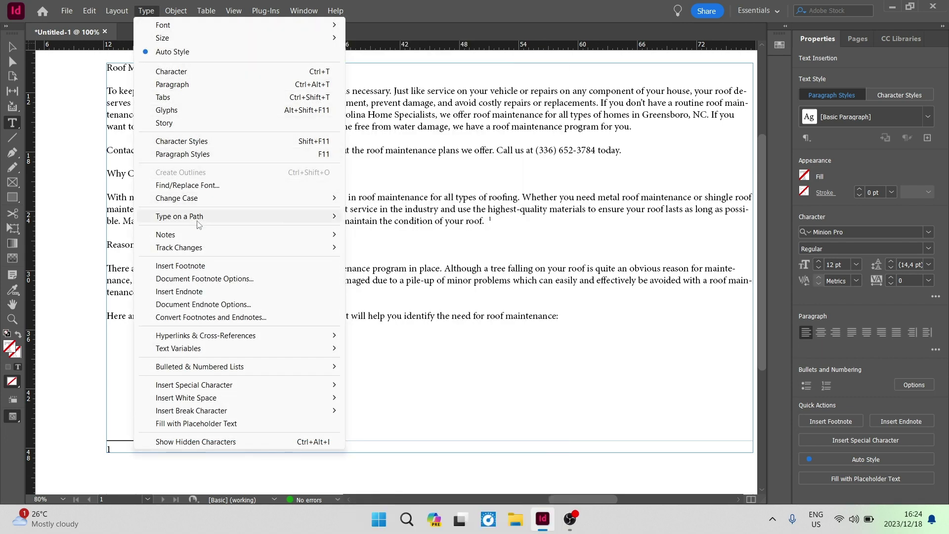
pyautogui.click(197, 267)
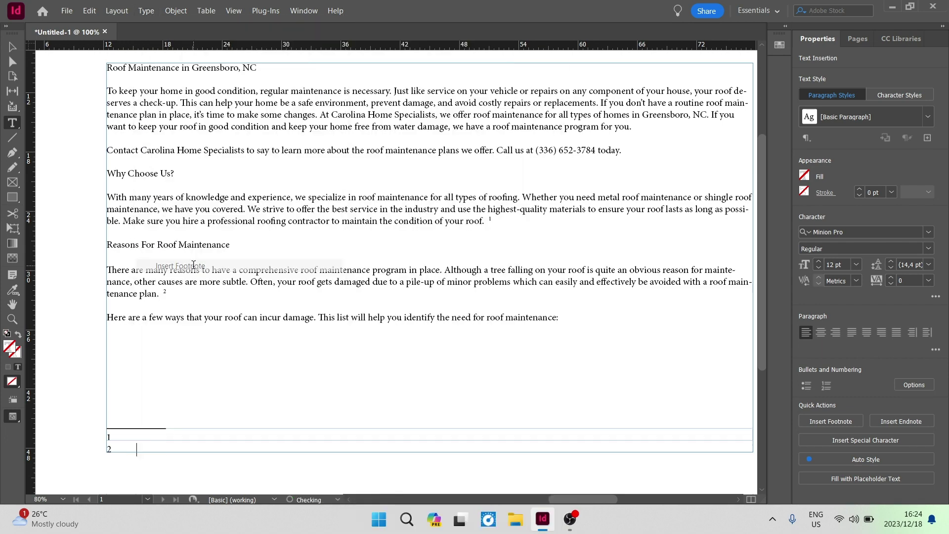
pyautogui.scroll(-2, 141, 449)
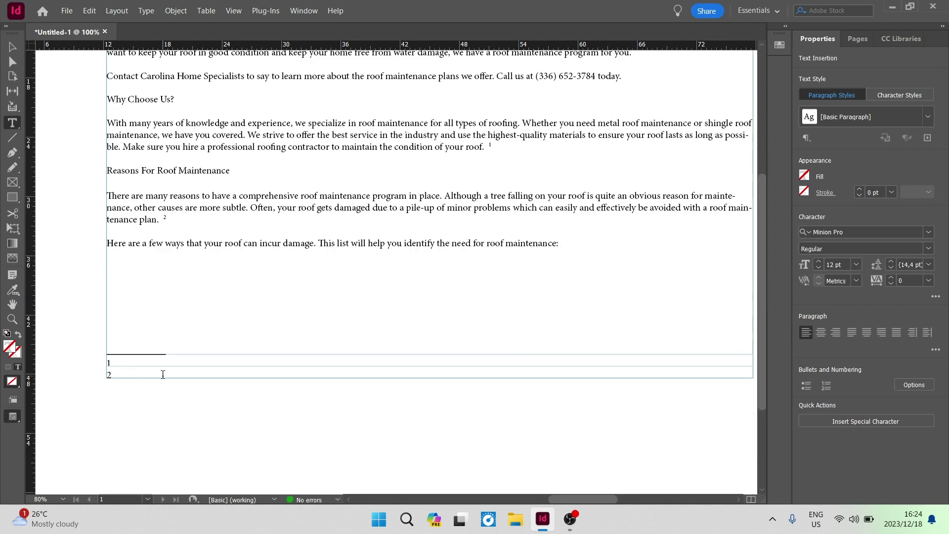
pyautogui.scroll(1, 219, 340)
pyautogui.scroll(-1, 219, 340)
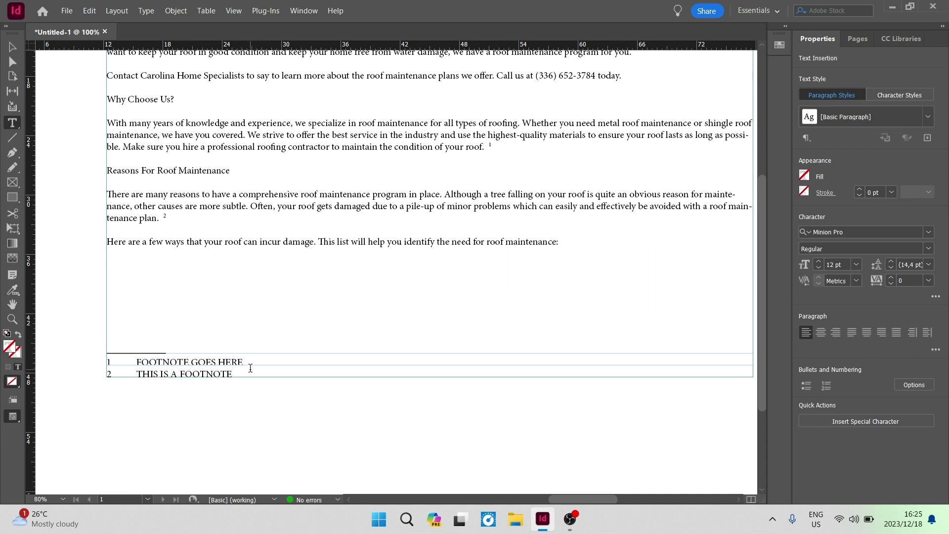
pyautogui.scroll(2, 289, 340)
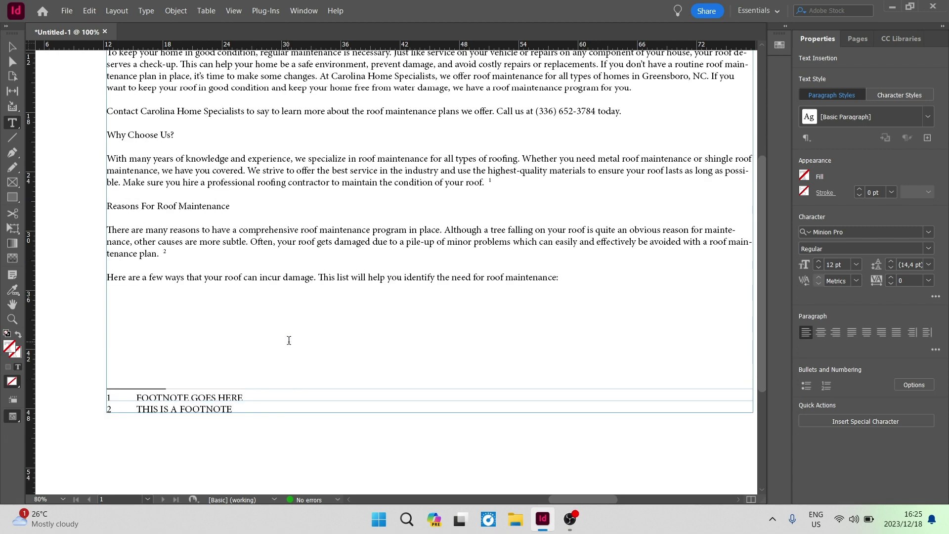
pyautogui.scroll(6, 289, 340)
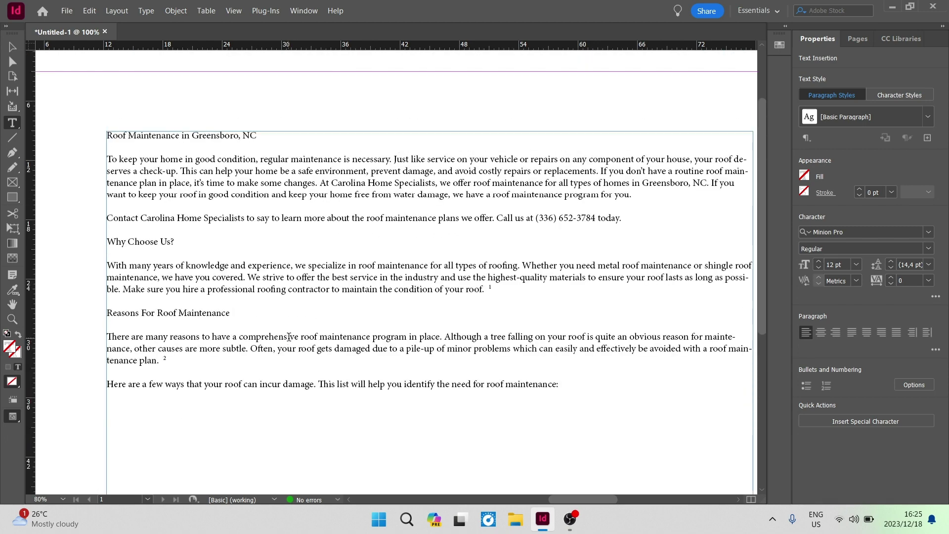
pyautogui.scroll(-4, 289, 338)
# Step: Open Document Footnote Options, glance at Layout, and review the numbering Style list
pyautogui.click(312, 326)
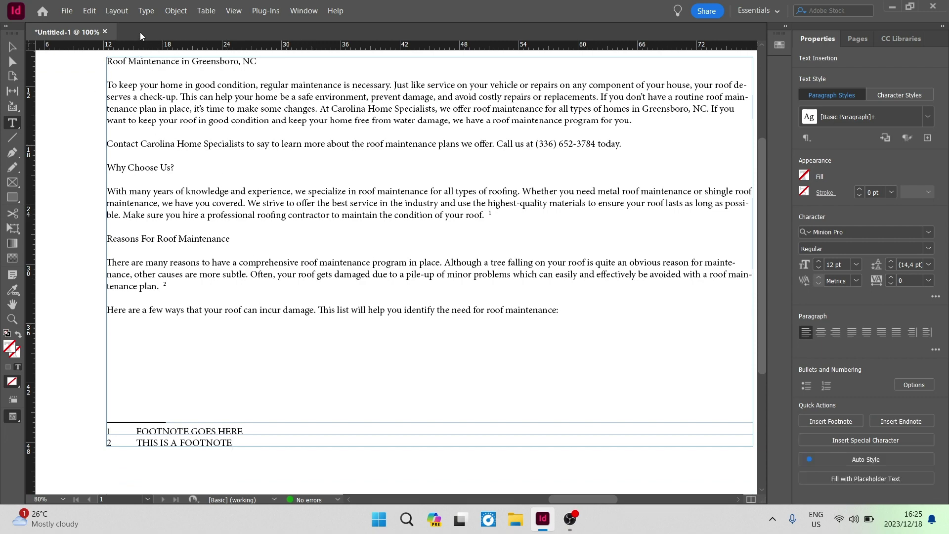
pyautogui.click(147, 11)
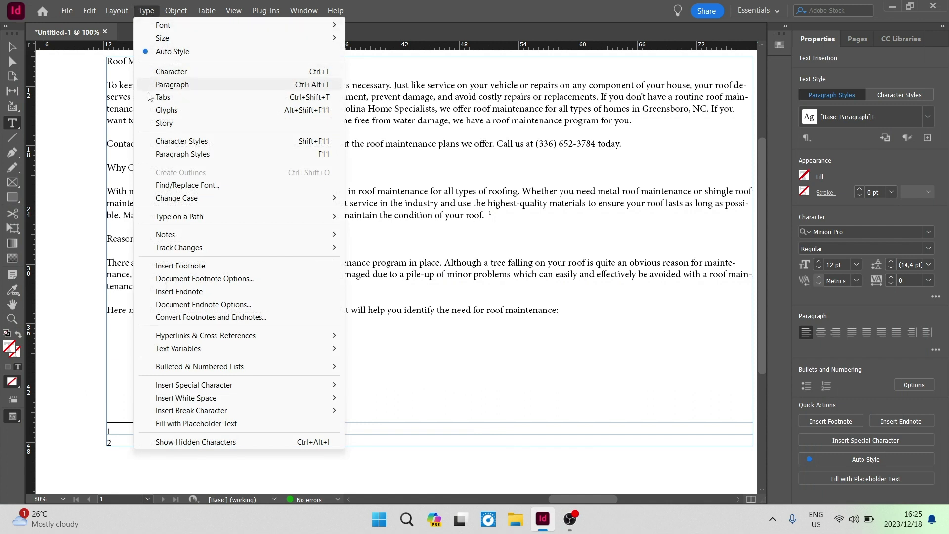
pyautogui.click(212, 279)
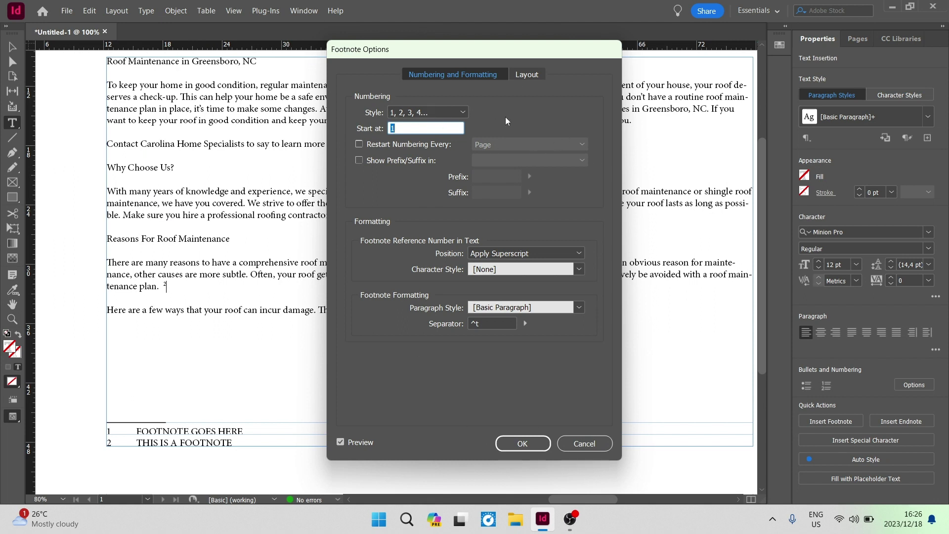
pyautogui.click(524, 76)
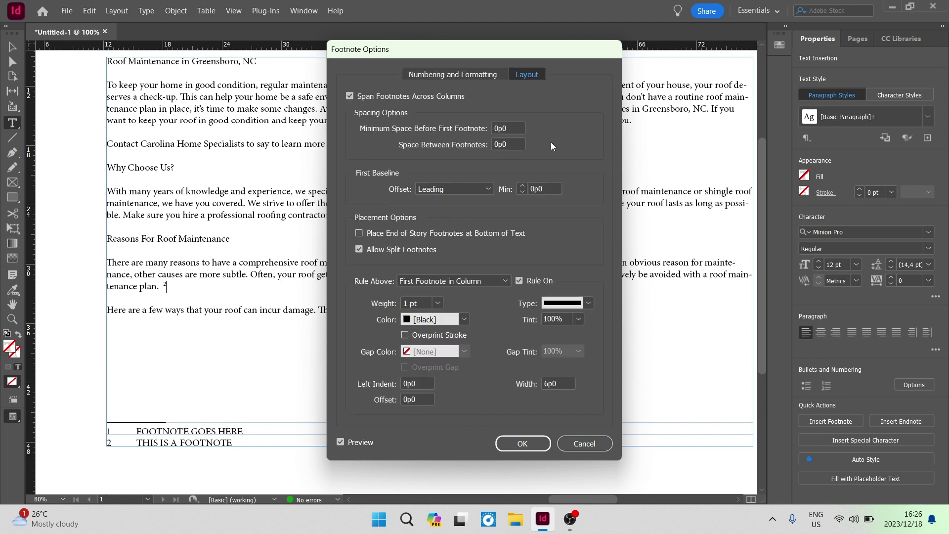
pyautogui.click(473, 76)
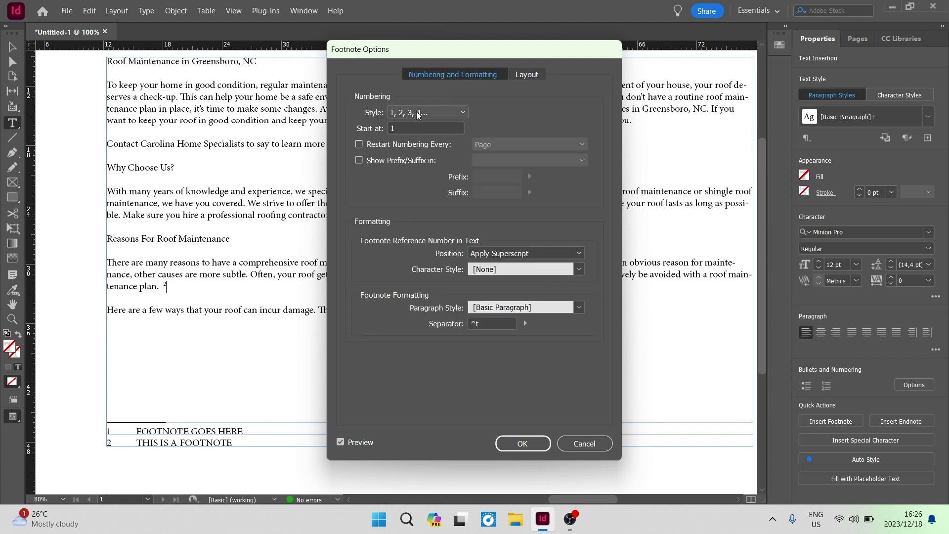
pyautogui.click(454, 113)
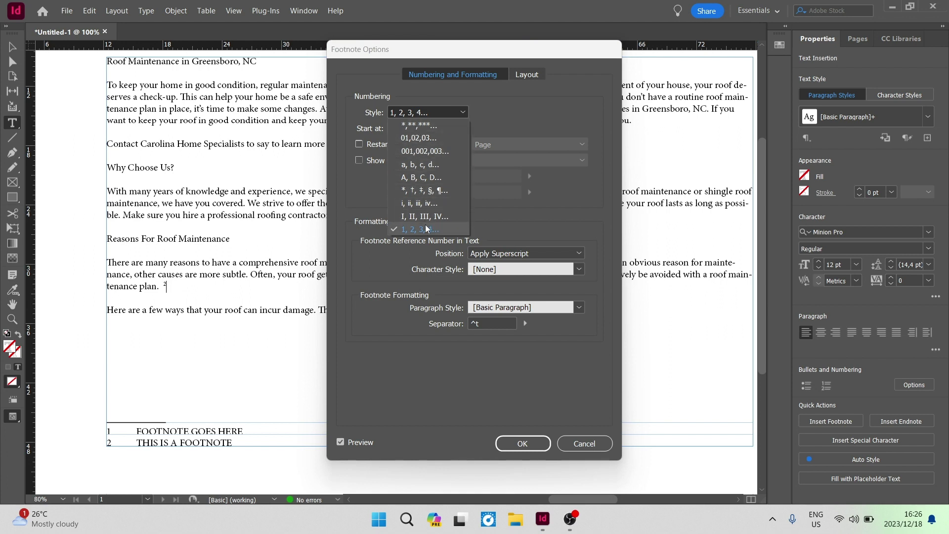
# Step: Keep the 1, 2, 3, 4... style and start footnote numbering at 27, previewing 27 and 28
pyautogui.click(514, 113)
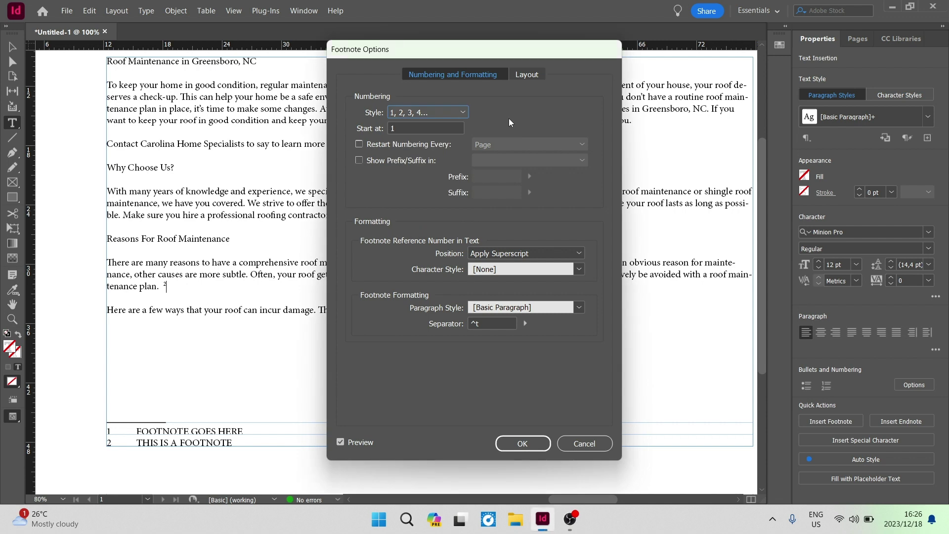
pyautogui.click(404, 128)
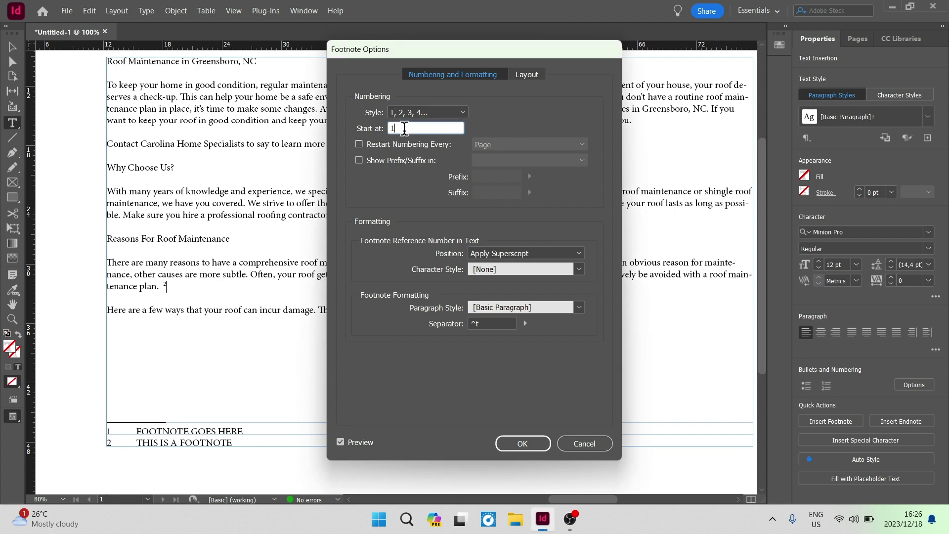
pyautogui.press('BackSpace')
pyautogui.write('27')
pyautogui.click(340, 442)
pyautogui.click(339, 442)
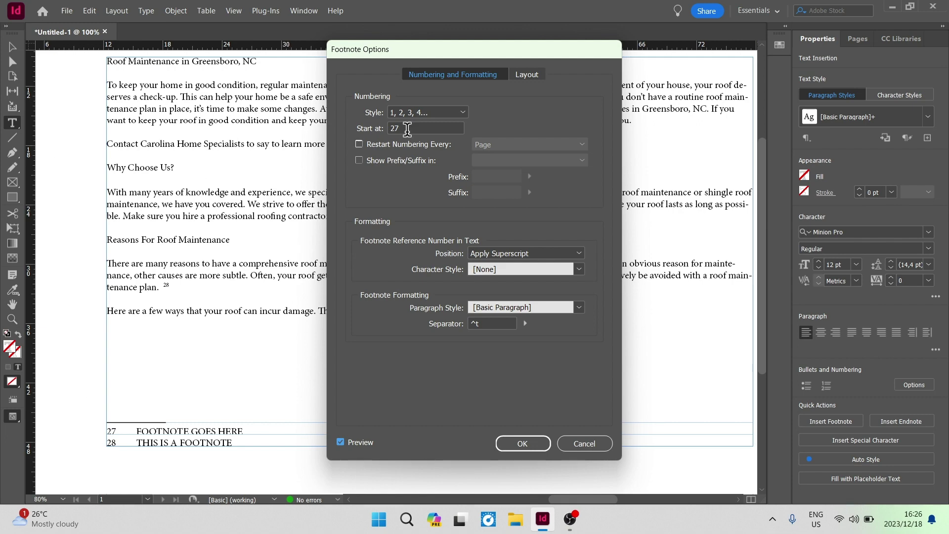
pyautogui.moveTo(444, 52); pyautogui.dragTo(385, 19)
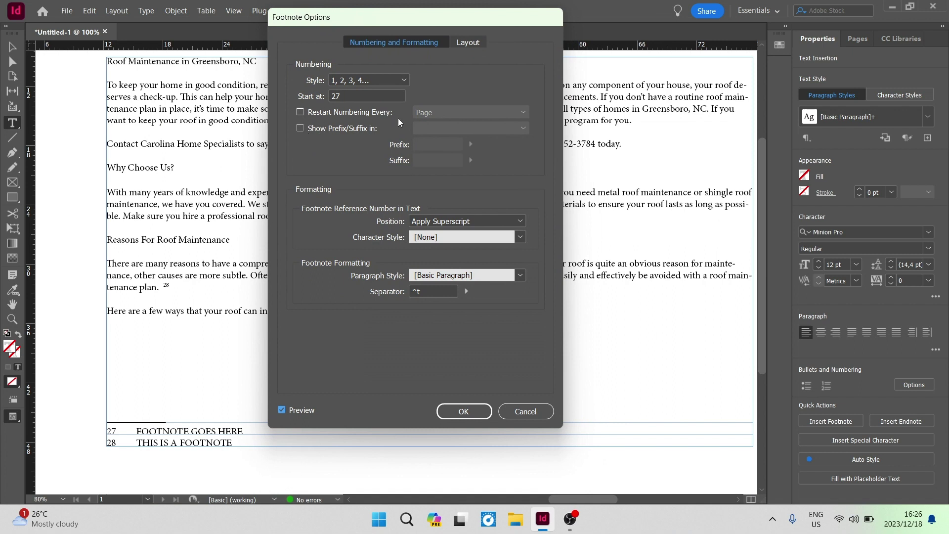
# Step: Try restarting footnote numbering every Page, then turn the restart option back off
pyautogui.click(301, 112)
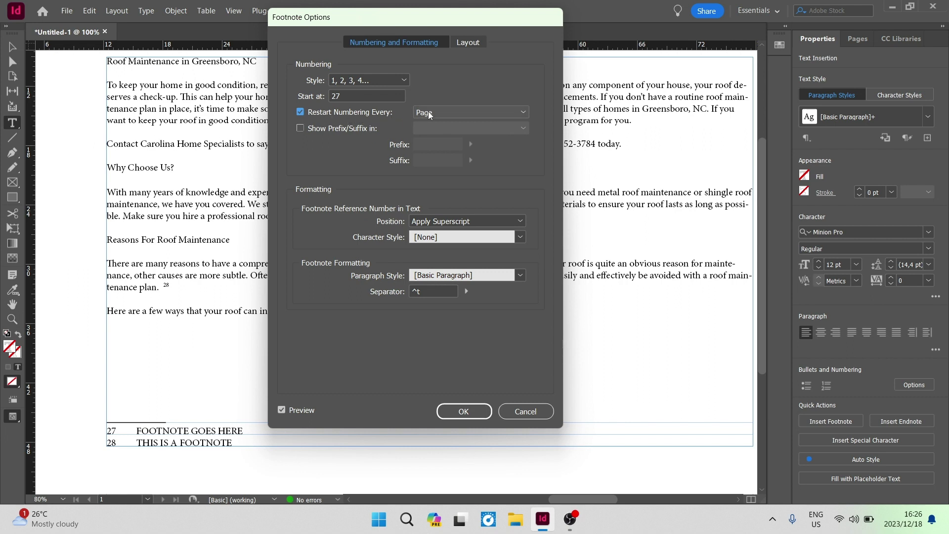
pyautogui.doubleClick(381, 98)
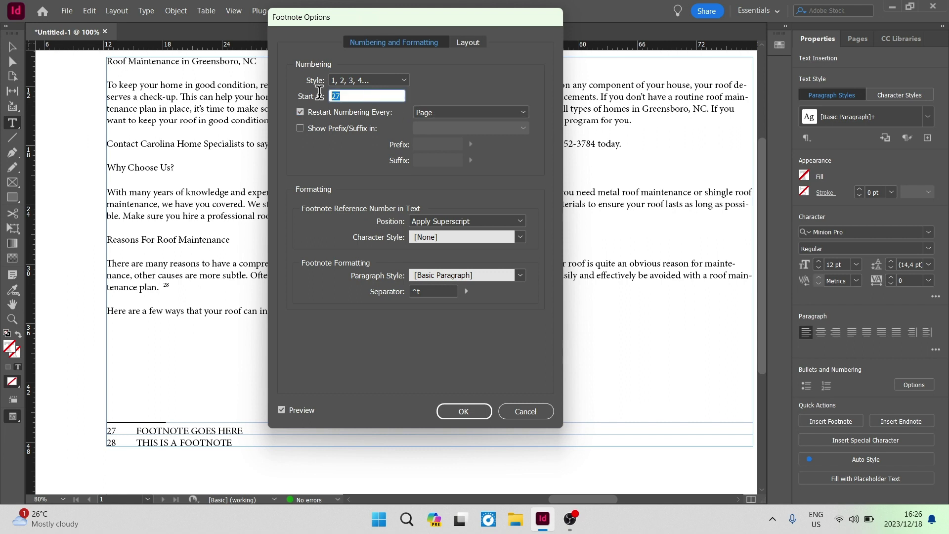
pyautogui.click(426, 116)
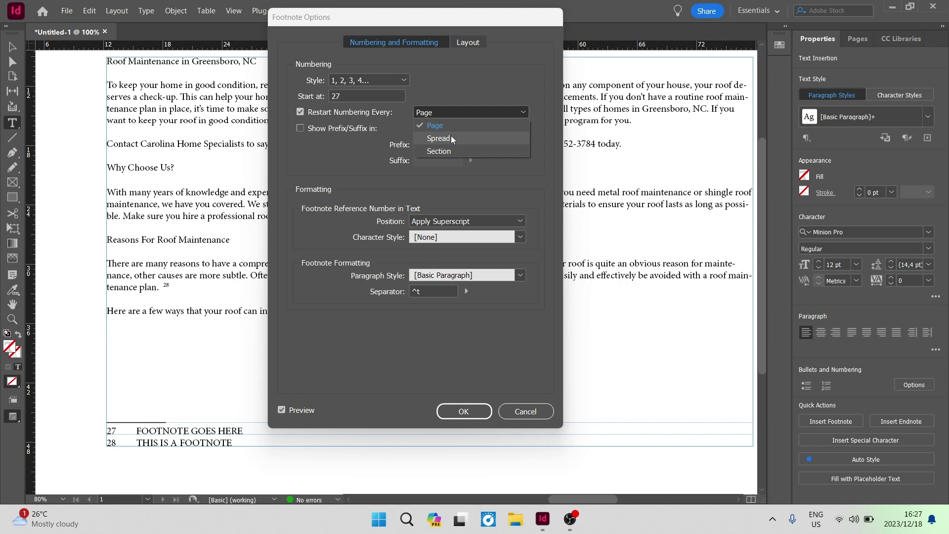
pyautogui.click(451, 91)
pyautogui.click(300, 112)
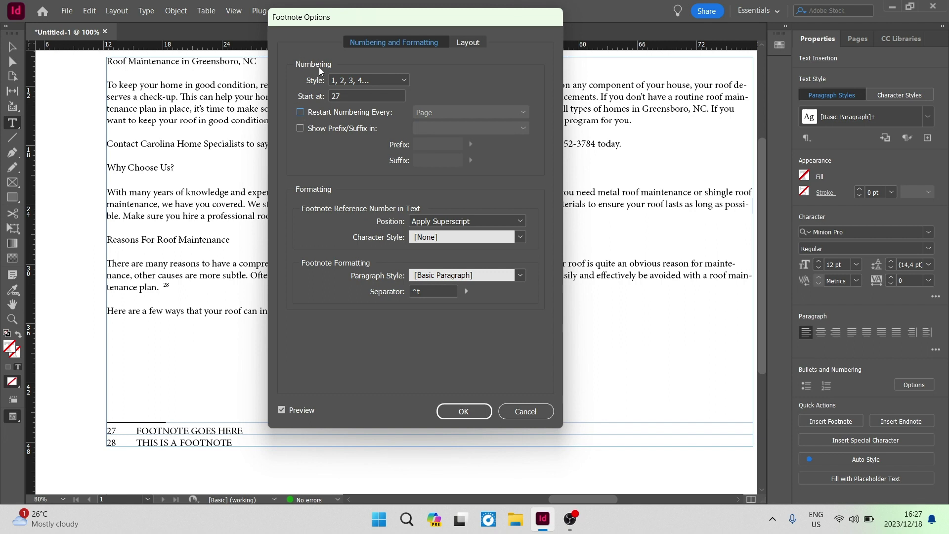
# Step: Turn Show Prefix/Suffix off for footnote numbers and check the page text behind the dialog
pyautogui.click(299, 129)
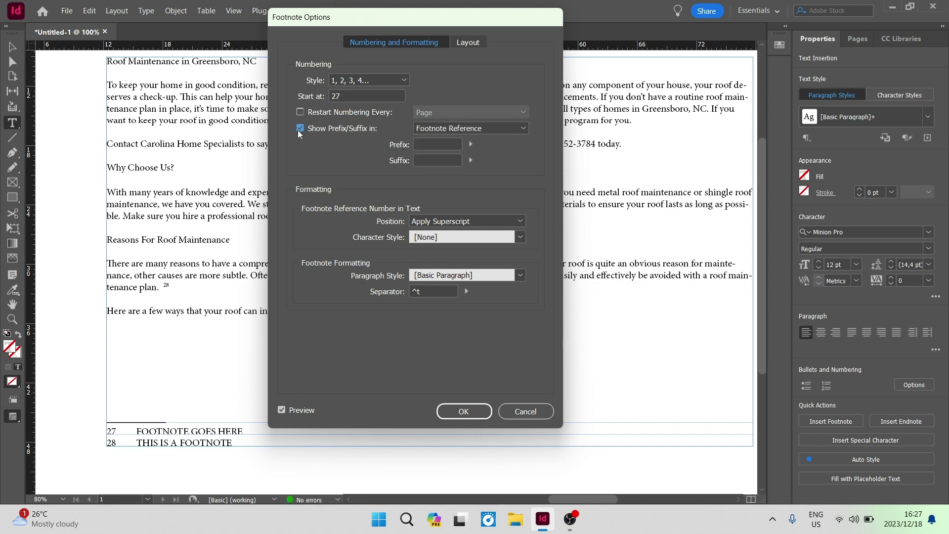
pyautogui.click(471, 131)
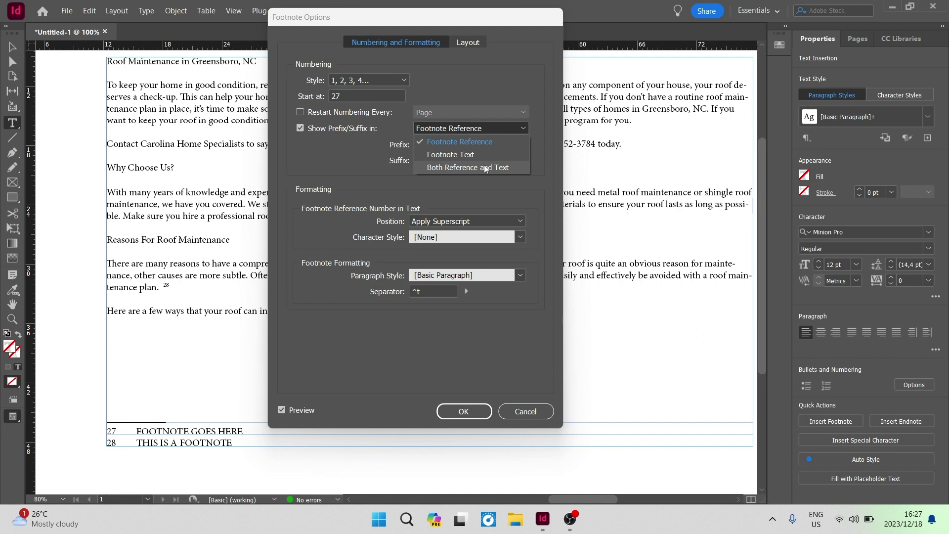
pyautogui.click(476, 129)
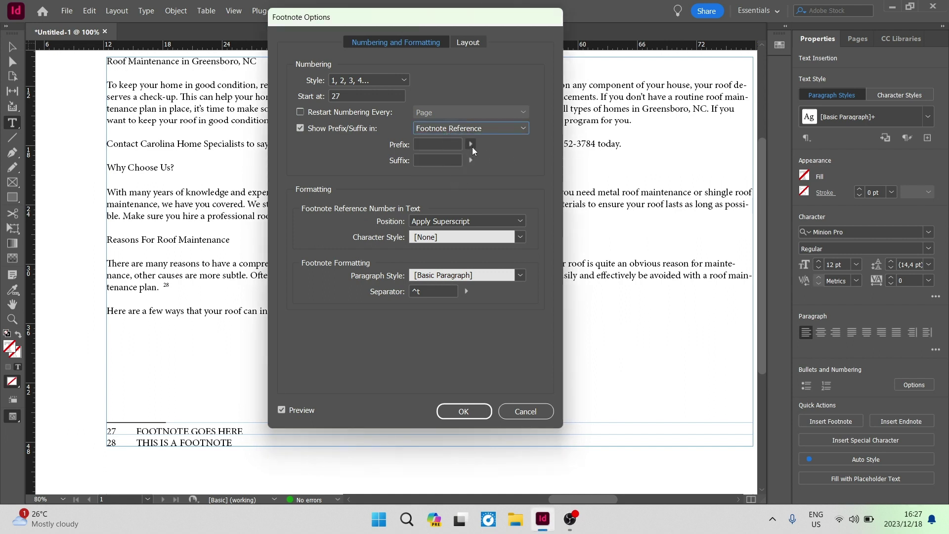
pyautogui.click(300, 128)
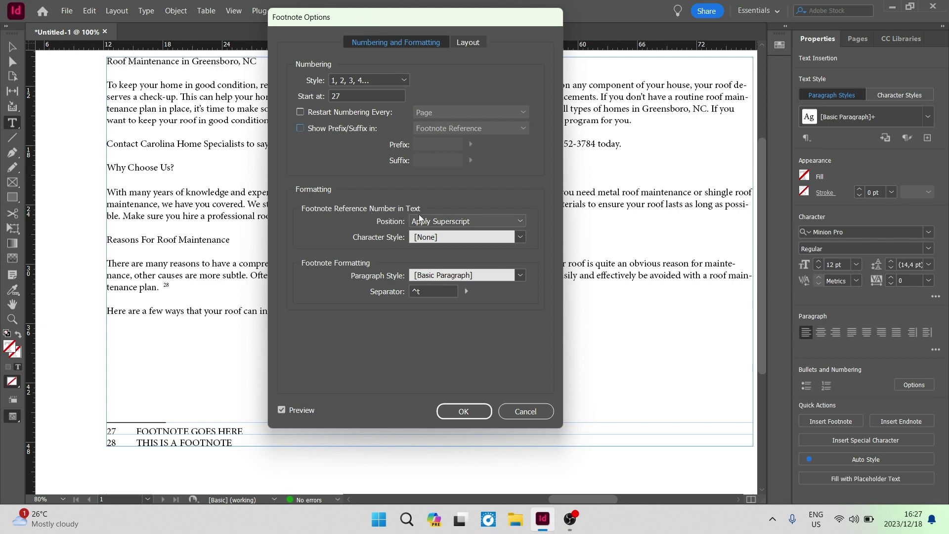
pyautogui.moveTo(416, 14); pyautogui.dragTo(717, 40)
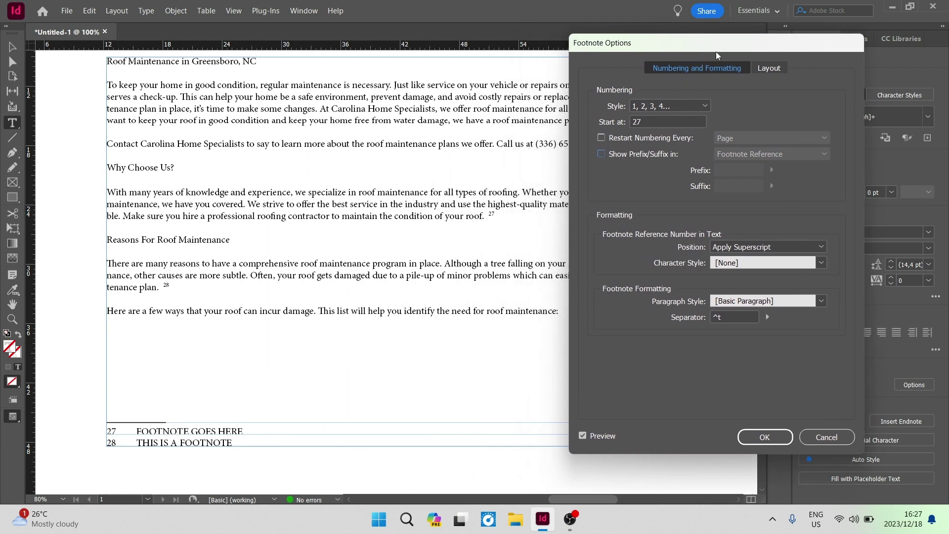
pyautogui.moveTo(718, 44); pyautogui.dragTo(285, 44)
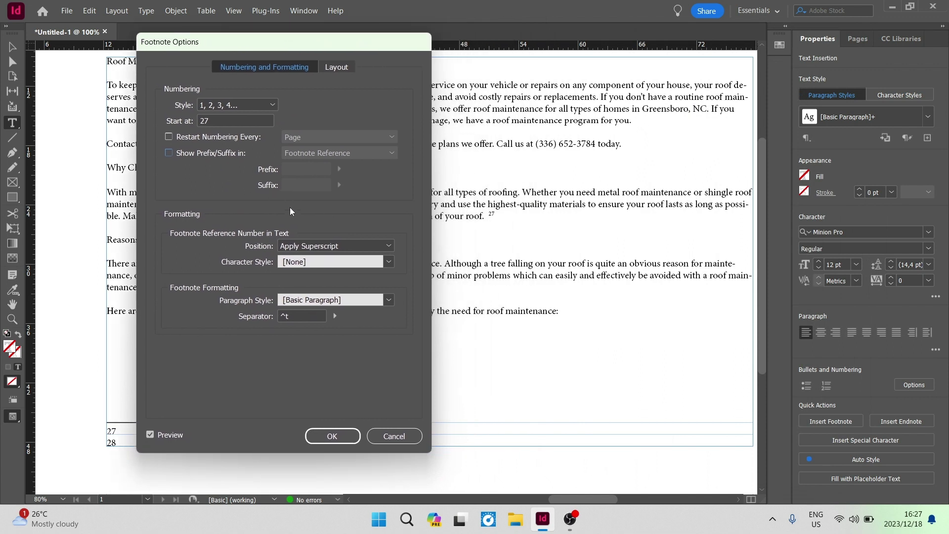
# Step: Preview reference numbers as subscript, then set Position back to Apply Superscript
pyautogui.click(326, 247)
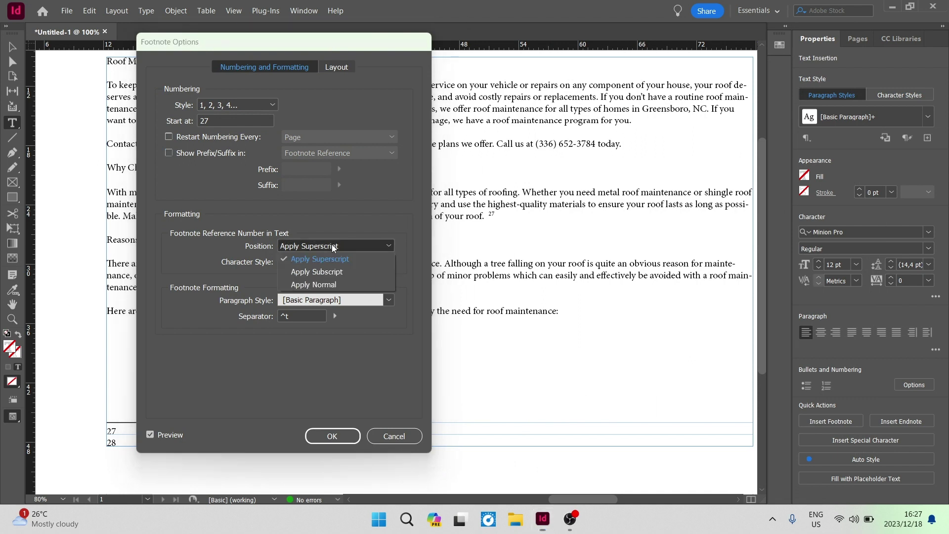
pyautogui.click(352, 271)
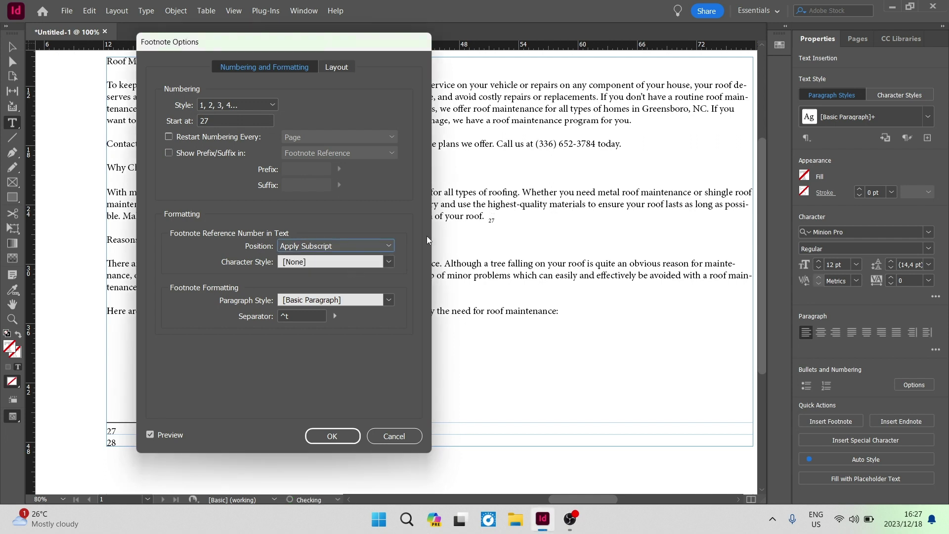
pyautogui.click(345, 242)
pyautogui.click(332, 257)
# Step: Leave the reference Character Style at [None], then start a New Character Style
pyautogui.click(308, 262)
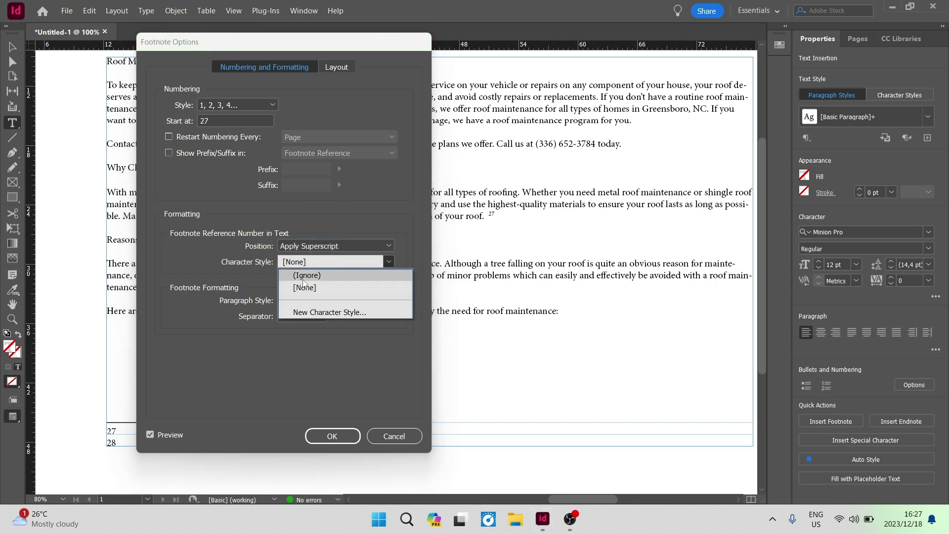
pyautogui.click(308, 289)
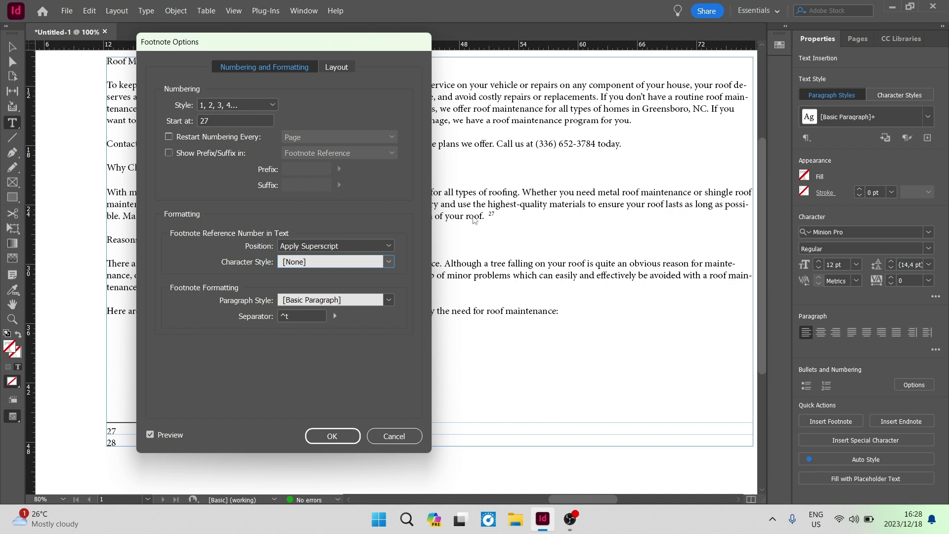
pyautogui.click(387, 261)
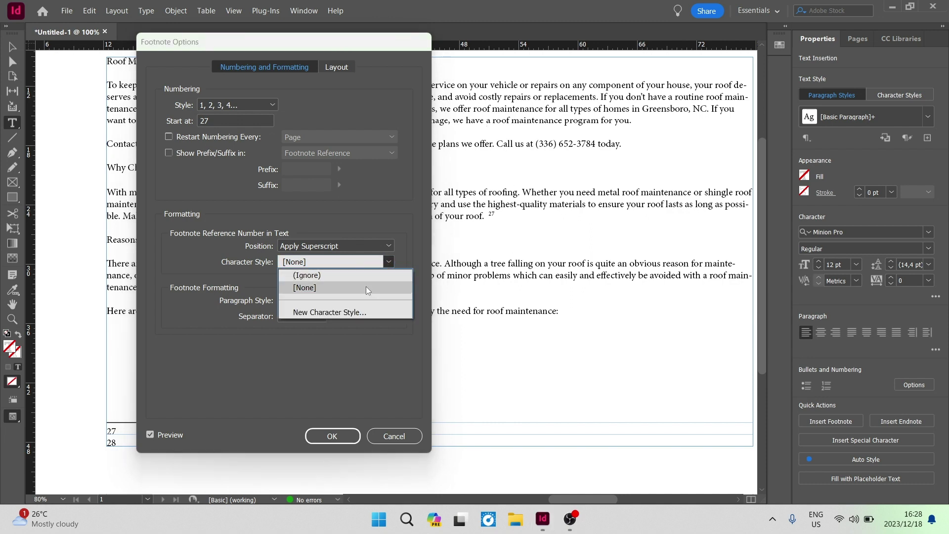
pyautogui.click(335, 312)
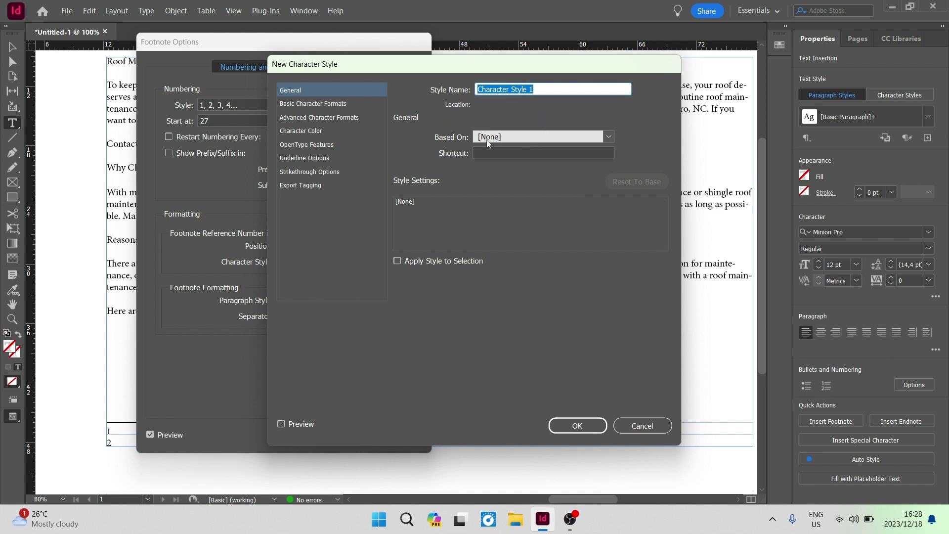
# Step: Leave Based On at [None] and cancel the new character style
pyautogui.click(565, 140)
pyautogui.click(543, 154)
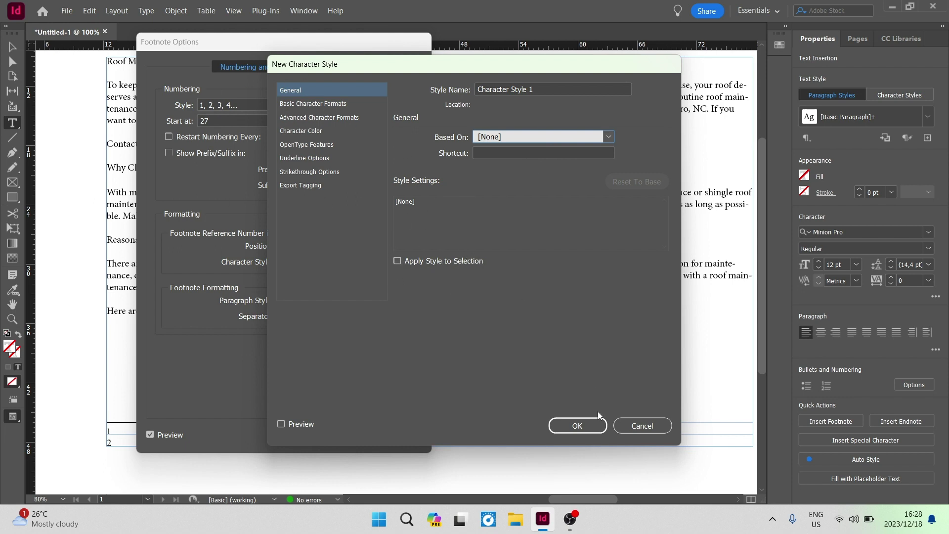
pyautogui.click(623, 428)
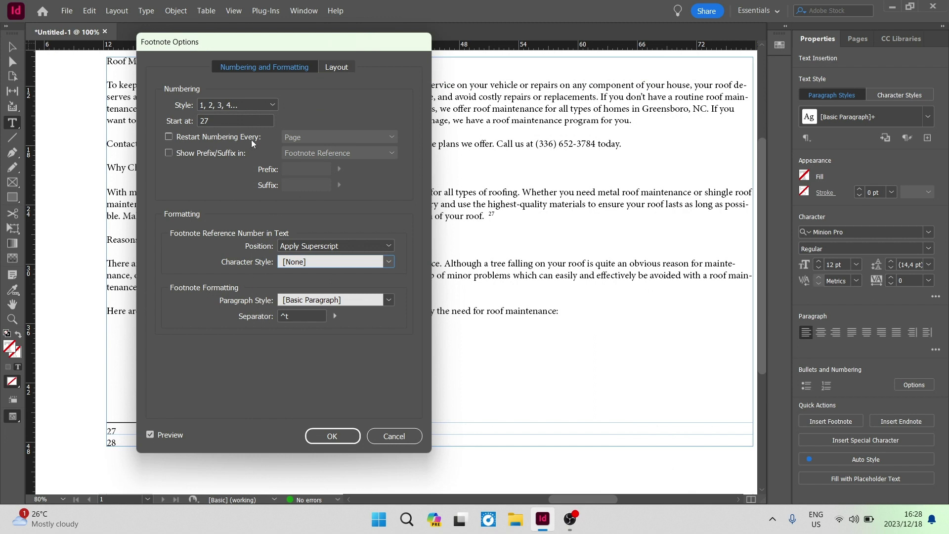
pyautogui.moveTo(262, 52); pyautogui.dragTo(582, 79)
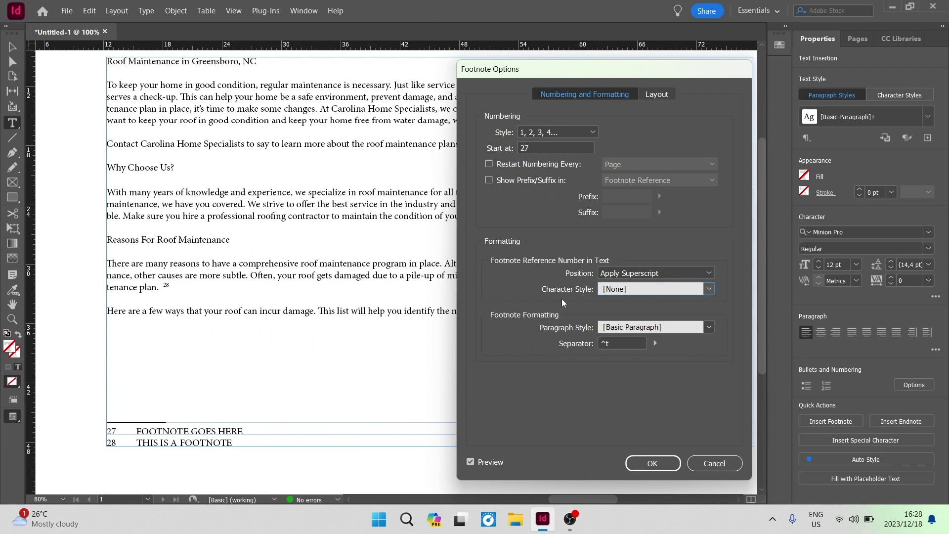
pyautogui.click(640, 330)
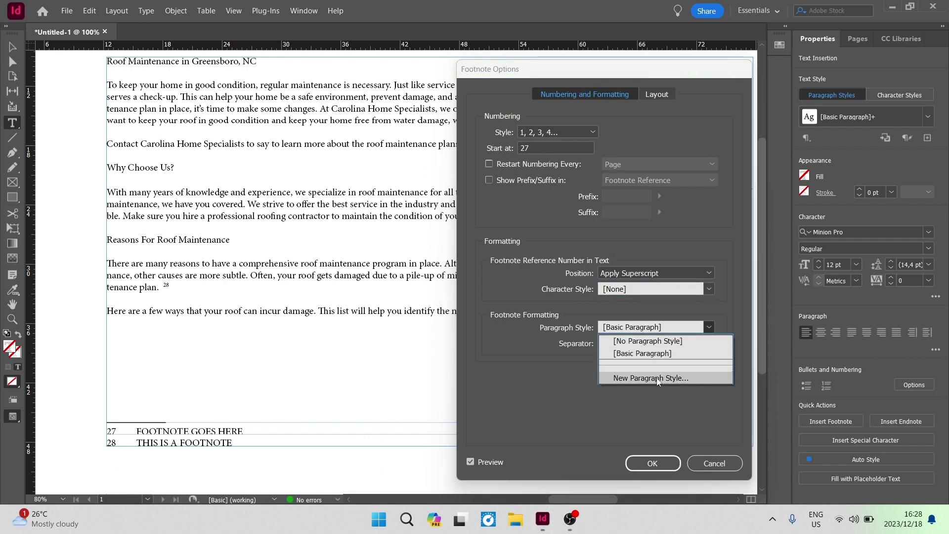
pyautogui.click(635, 341)
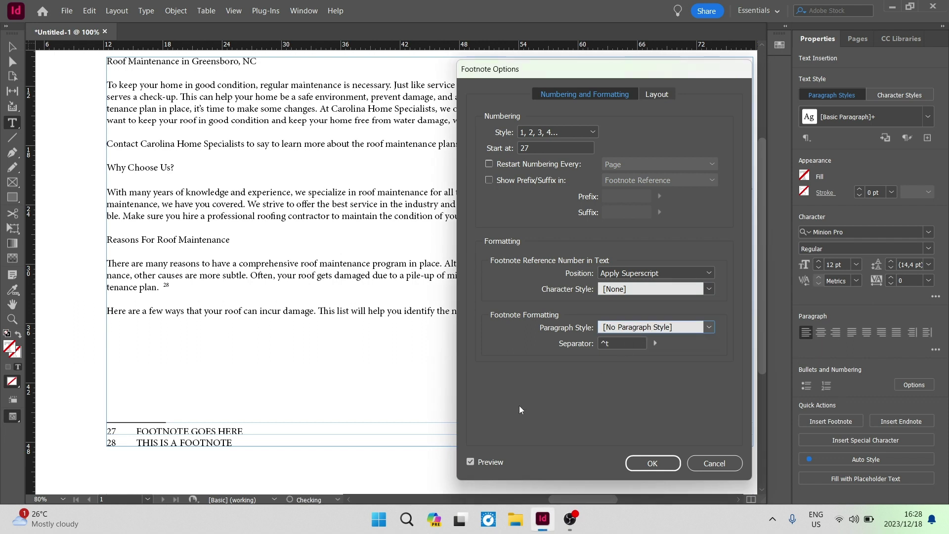
pyautogui.click(661, 330)
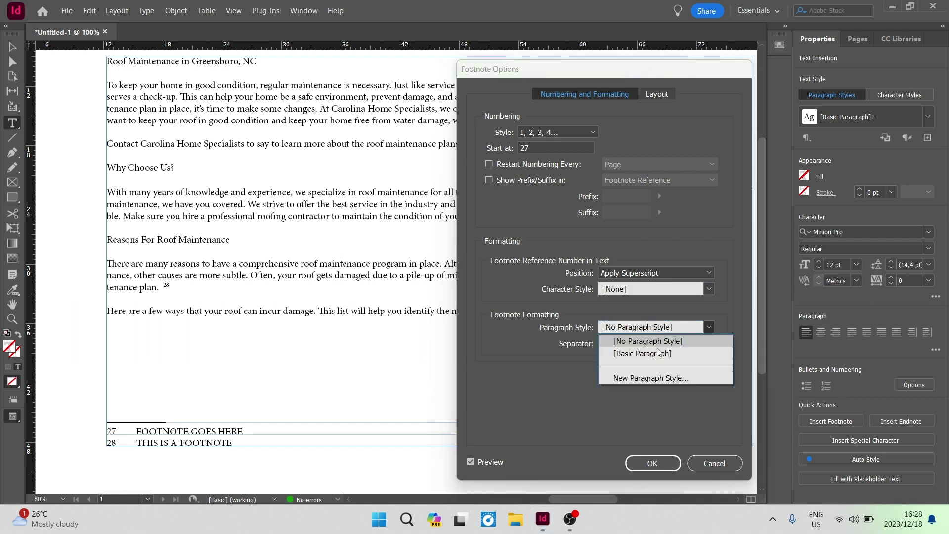
pyautogui.click(644, 377)
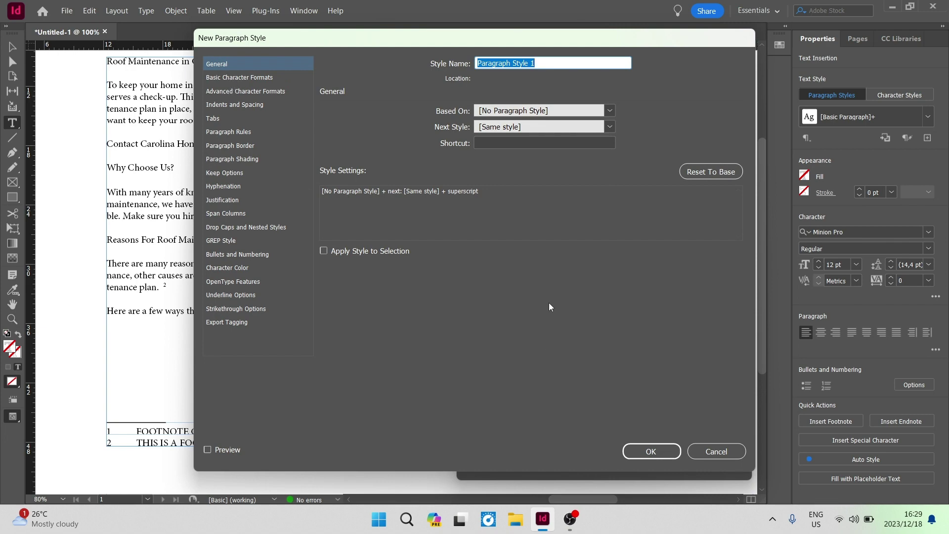
pyautogui.click(692, 451)
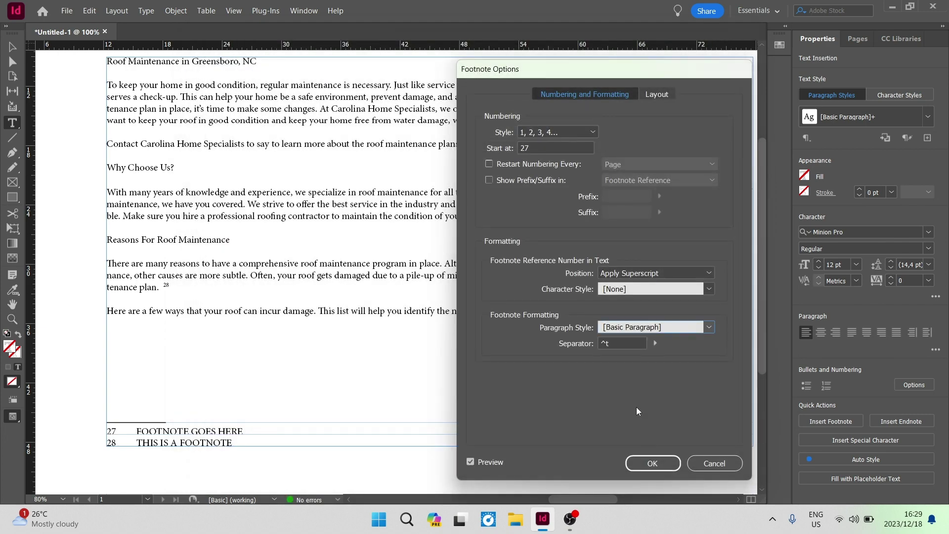
pyautogui.click(621, 331)
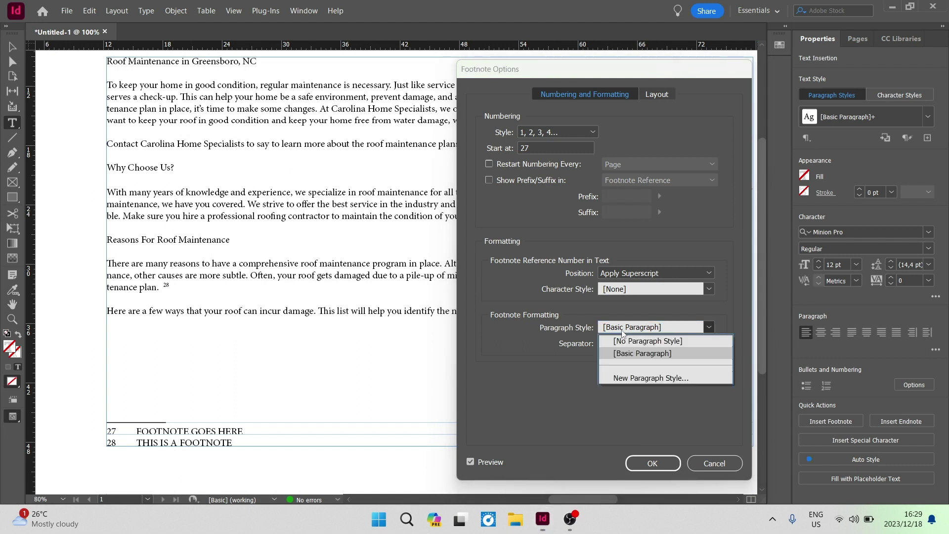
pyautogui.click(638, 353)
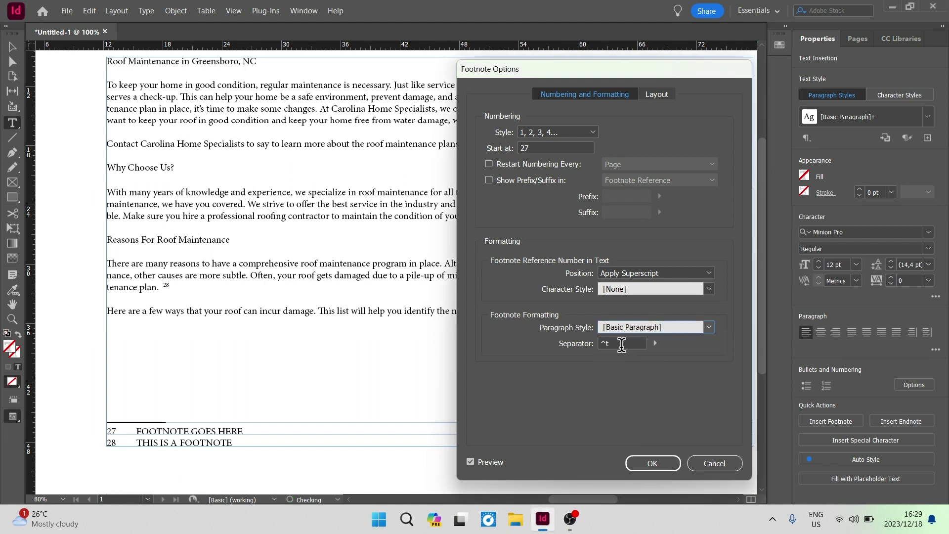
# Step: Add a hair space and an em space to the footnote separator, then view Layout settings
pyautogui.click(654, 343)
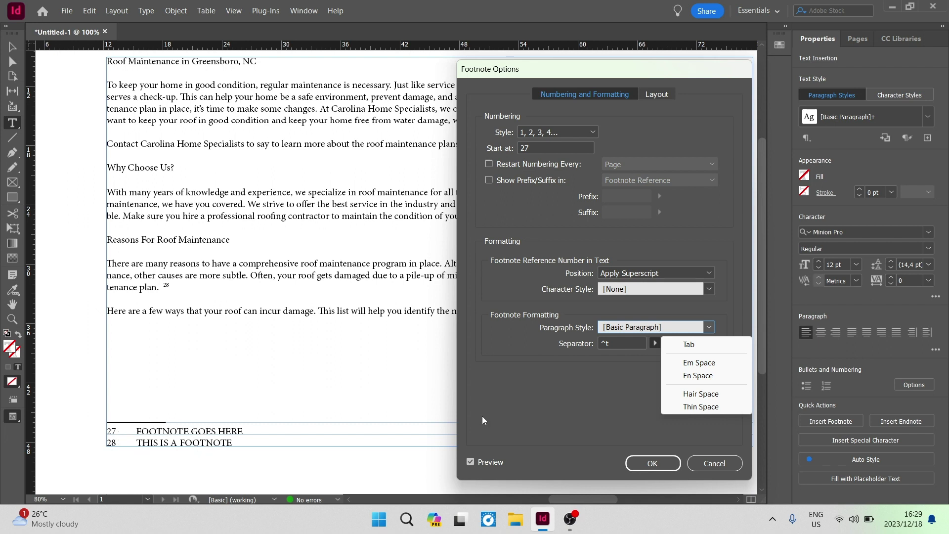
pyautogui.click(713, 394)
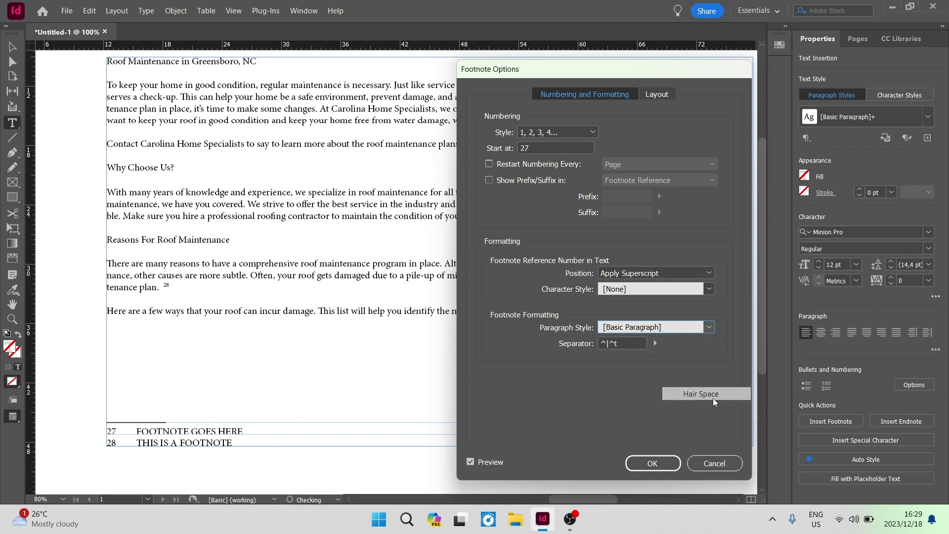
pyautogui.click(653, 342)
pyautogui.click(676, 362)
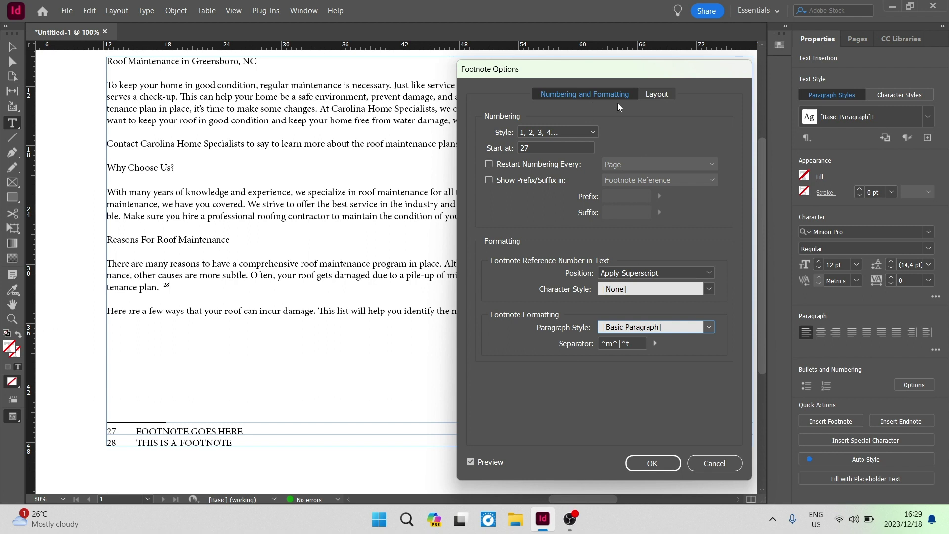
pyautogui.click(657, 97)
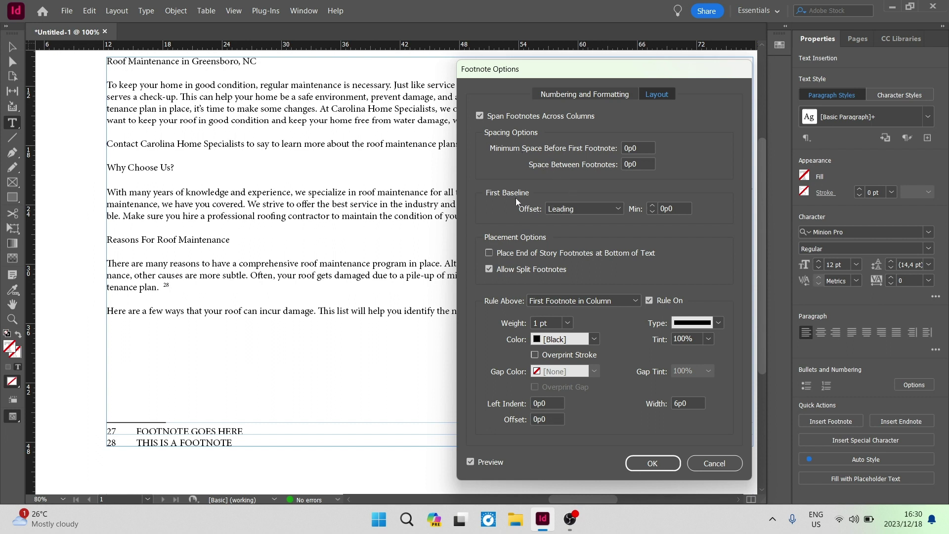
pyautogui.click(563, 214)
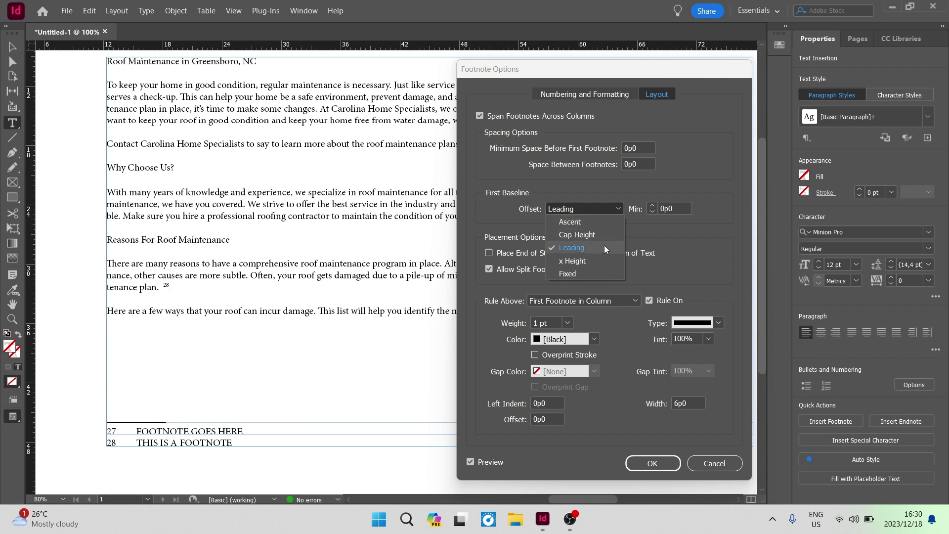
pyautogui.click(688, 241)
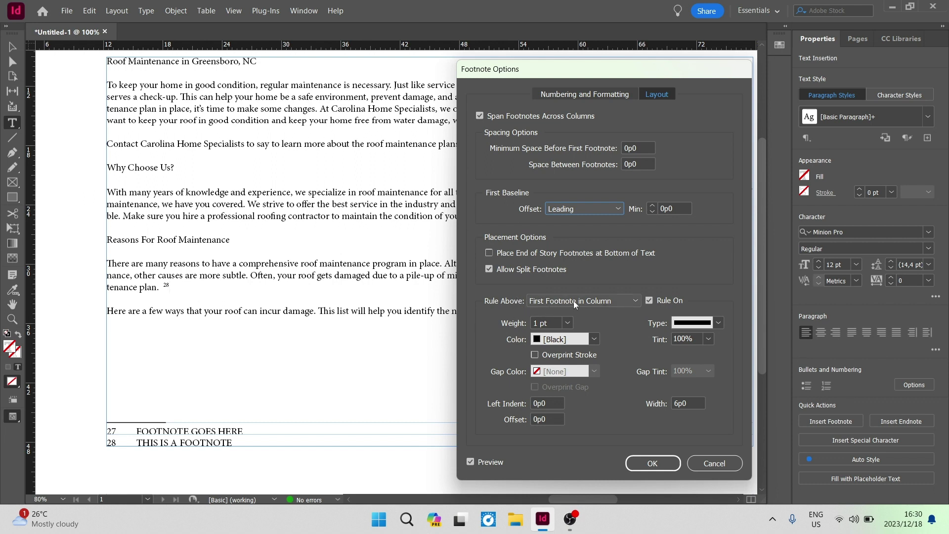
pyautogui.click(634, 301)
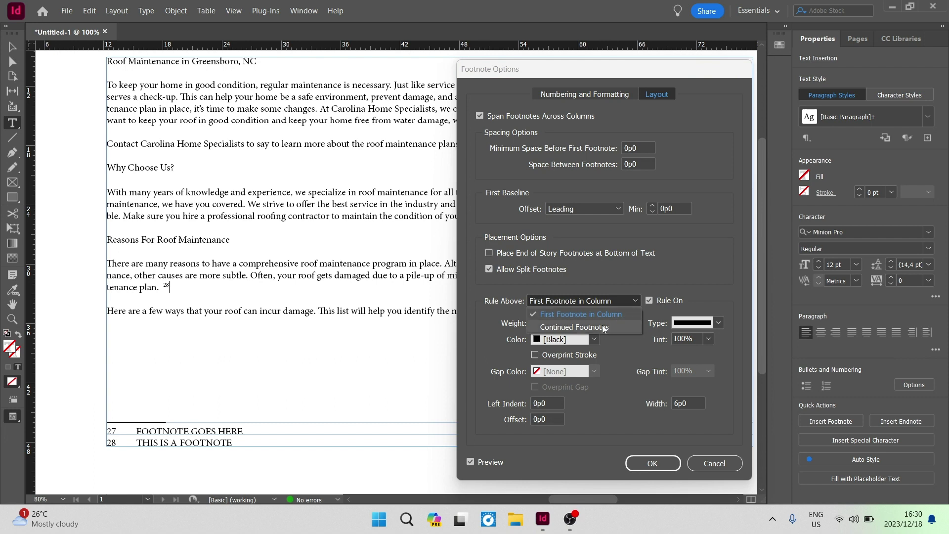
pyautogui.click(669, 299)
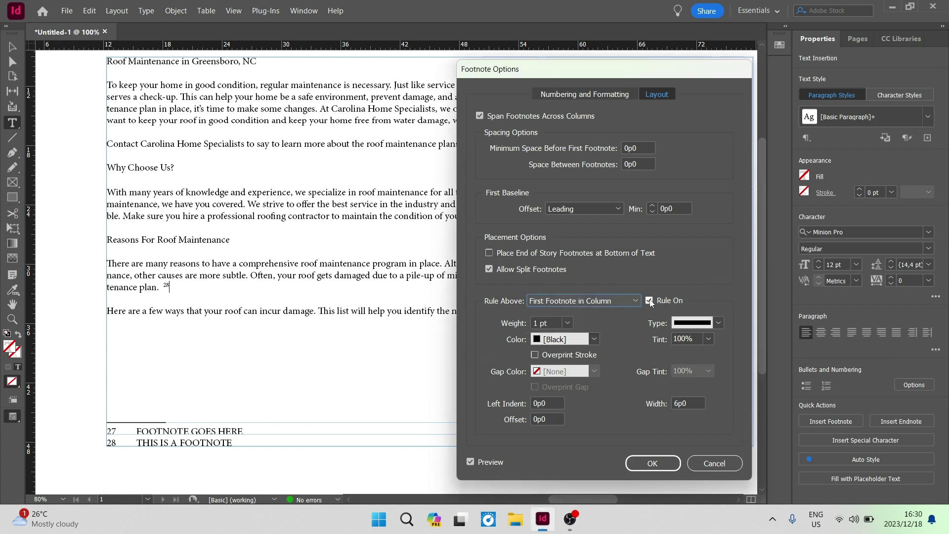
pyautogui.click(649, 301)
pyautogui.click(649, 301)
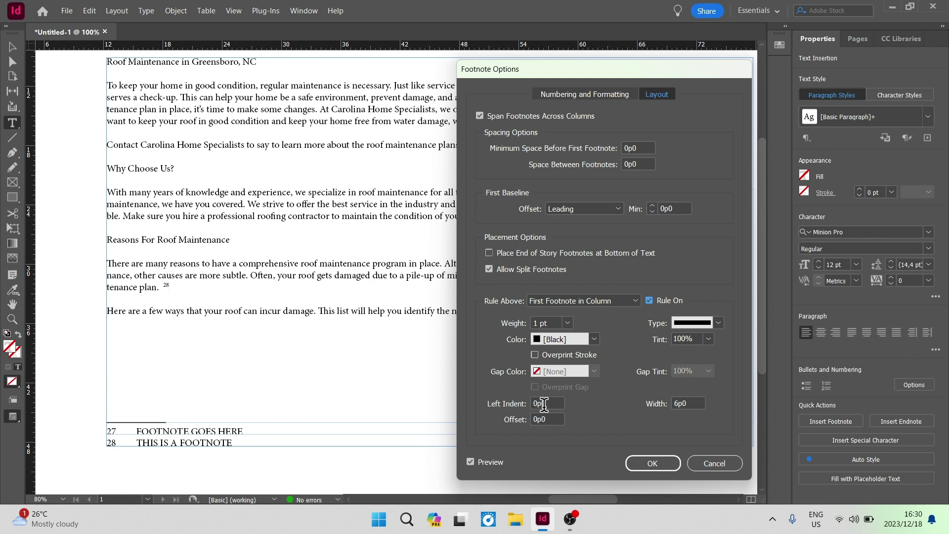
# Step: Apply the footnote options and select footnote reference 27 in the body text
pyautogui.click(652, 463)
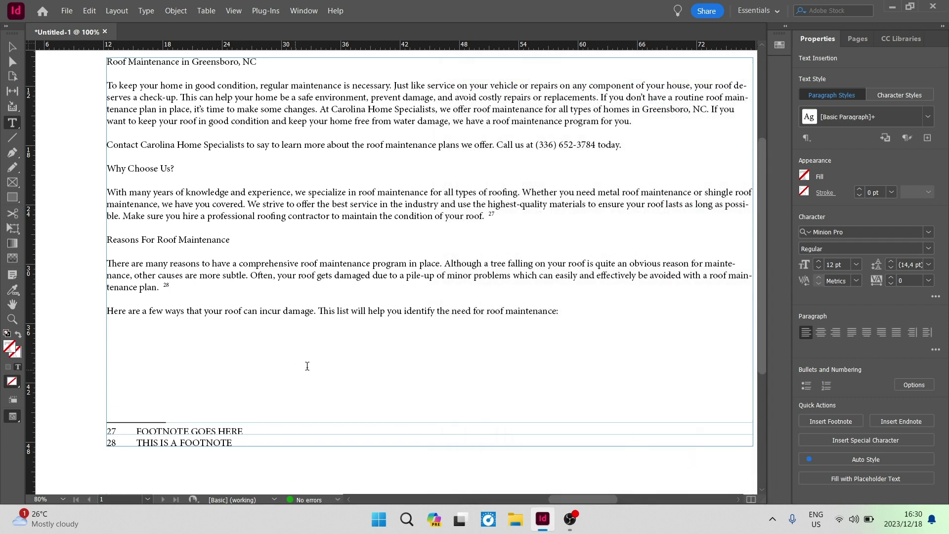
pyautogui.doubleClick(494, 218)
pyautogui.click(494, 227)
pyautogui.doubleClick(495, 216)
pyautogui.click(494, 216)
# Step: Select the text of footnotes 27 and 28 at the frame's foot to check them
pyautogui.click(247, 431)
pyautogui.tripleClick(148, 431)
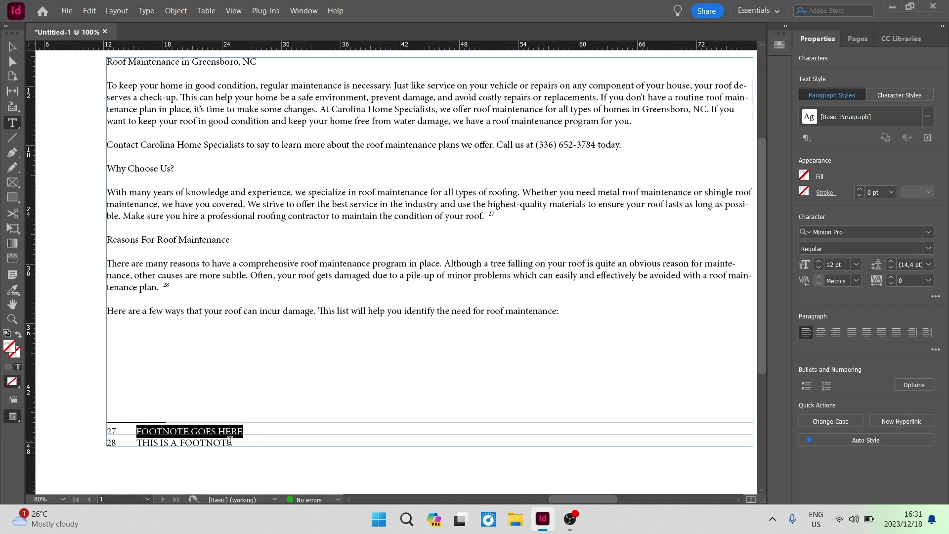
pyautogui.moveTo(233, 443); pyautogui.dragTo(137, 444)
pyautogui.click(274, 456)
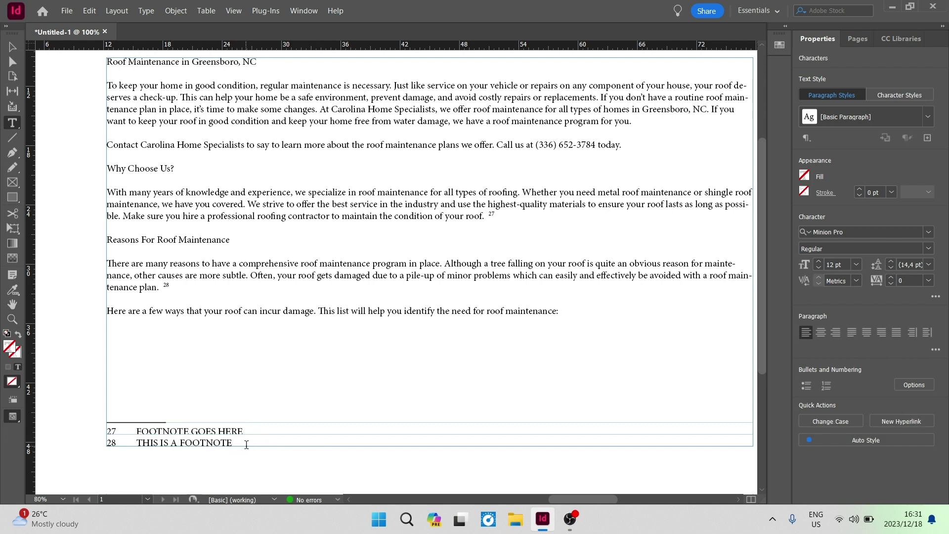